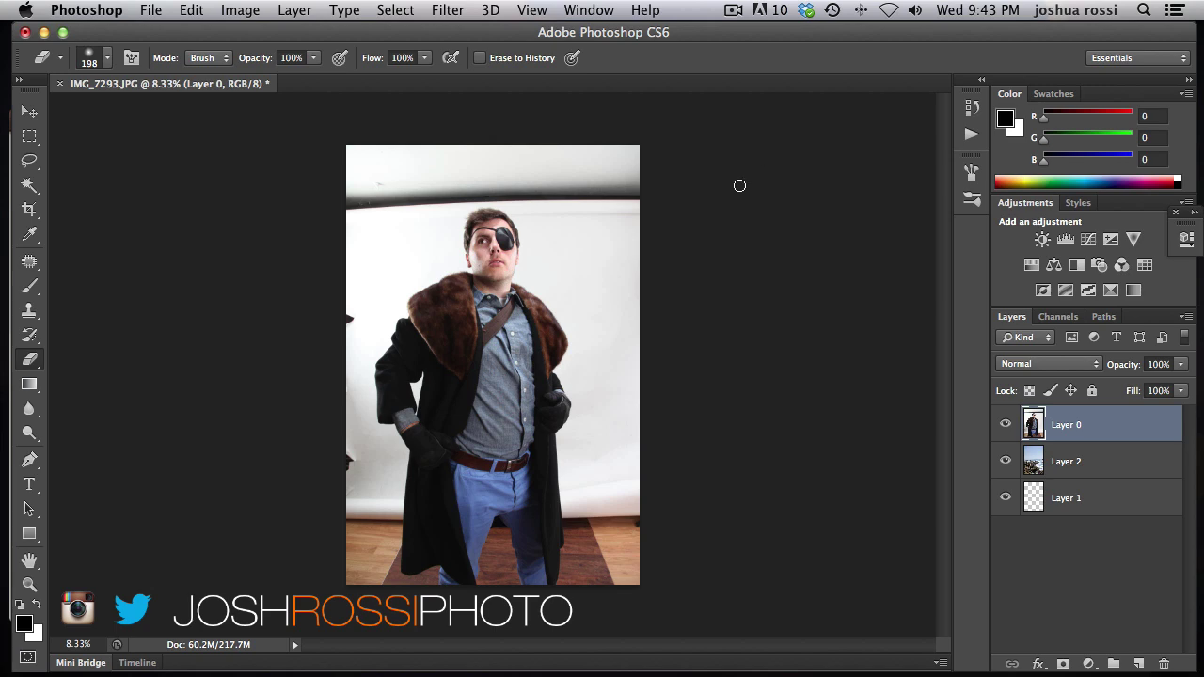
Step: Zoom in and pan until the fur collar's outer edge against the white backdrop fills the canvas
key(super+equal)
key(super+equal)
drag(398, 178, 526, 384)
scroll(558, 323, up, 3)
scroll(559, 322, down, 2)
key(super+equal)
key(super+equal)
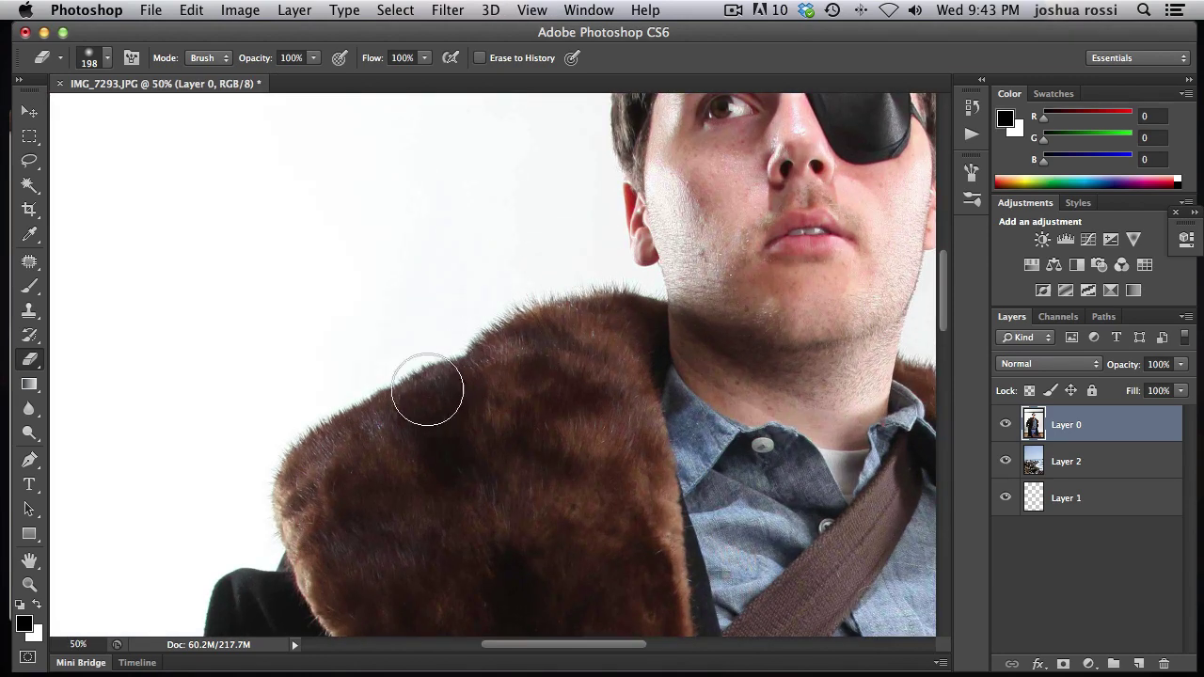
key(super+equal)
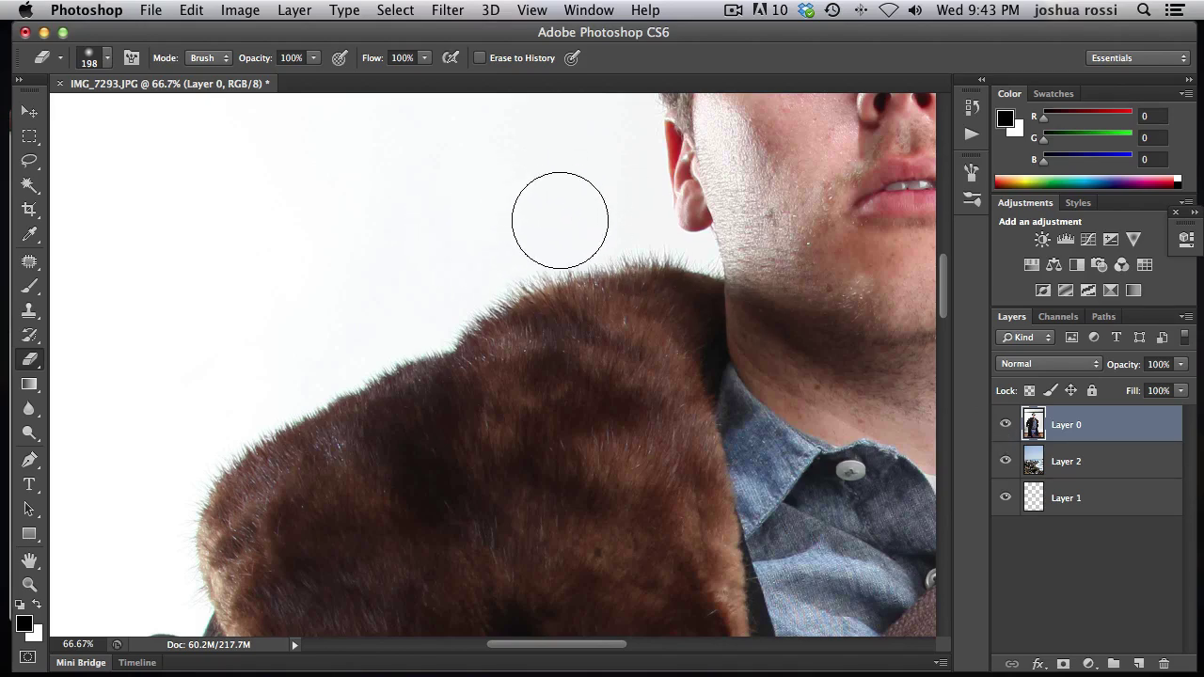
Step: Lasso the fur collar and neck, invert the selection, and delete the surrounding background
key(super+minus)
key(super+minus)
key(l)
mouse_move(385, 297)
mouse_down()
mouse_move(333, 505)
mouse_move(405, 574)
mouse_move(601, 562)
mouse_move(714, 474)
mouse_move(759, 346)
mouse_move(497, 259)
mouse_move(379, 271)
mouse_up()
key(super+shift+i)
key(Delete)
key(super+d)
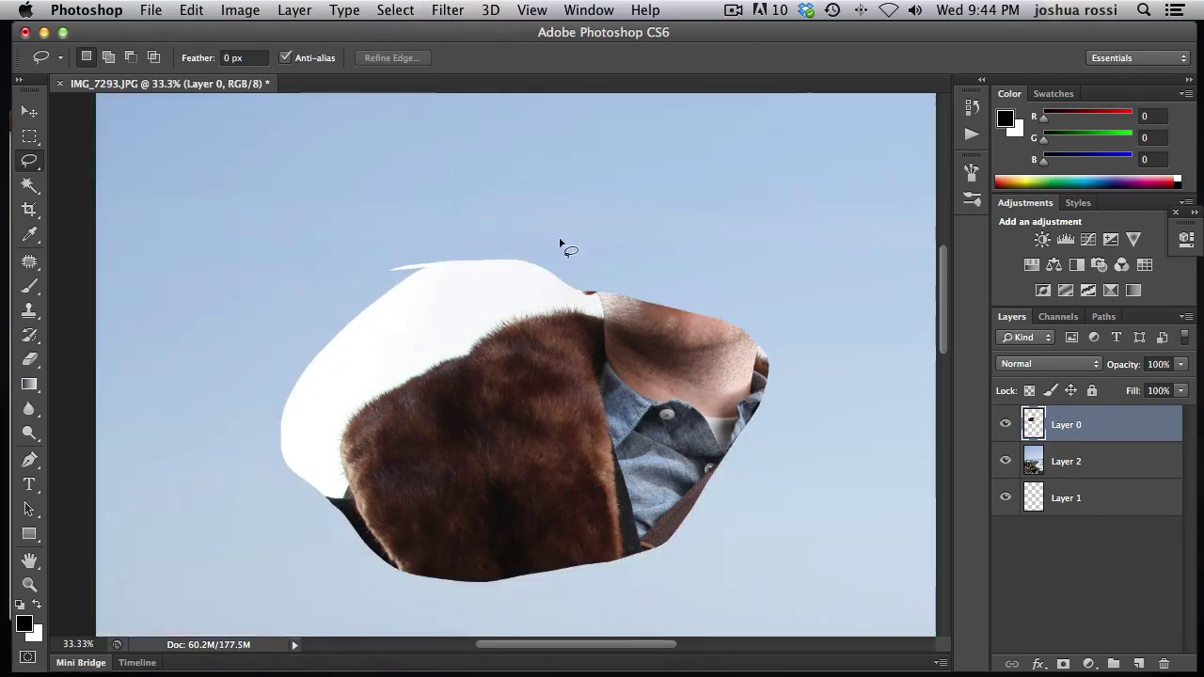
Step: Erase the leftover white fringe along the collar's upper-left edge with a smaller soft eraser
key(e)
mouse_move(410, 275)
mouse_down()
mouse_move(308, 321)
mouse_move(438, 247)
mouse_up()
key(bracketleft)
key(bracketleft)
key(bracketleft)
mouse_move(518, 249)
mouse_down()
mouse_move(570, 252)
mouse_move(324, 357)
mouse_move(296, 403)
mouse_move(300, 469)
mouse_move(326, 528)
mouse_move(291, 466)
mouse_move(327, 344)
mouse_move(344, 382)
mouse_move(326, 399)
mouse_move(403, 335)
mouse_move(397, 344)
mouse_move(588, 273)
mouse_move(455, 307)
mouse_move(394, 358)
mouse_up()
key(super+plus)
key(super+plus)
key(super+plus)
scroll(408, 304, down, 2)
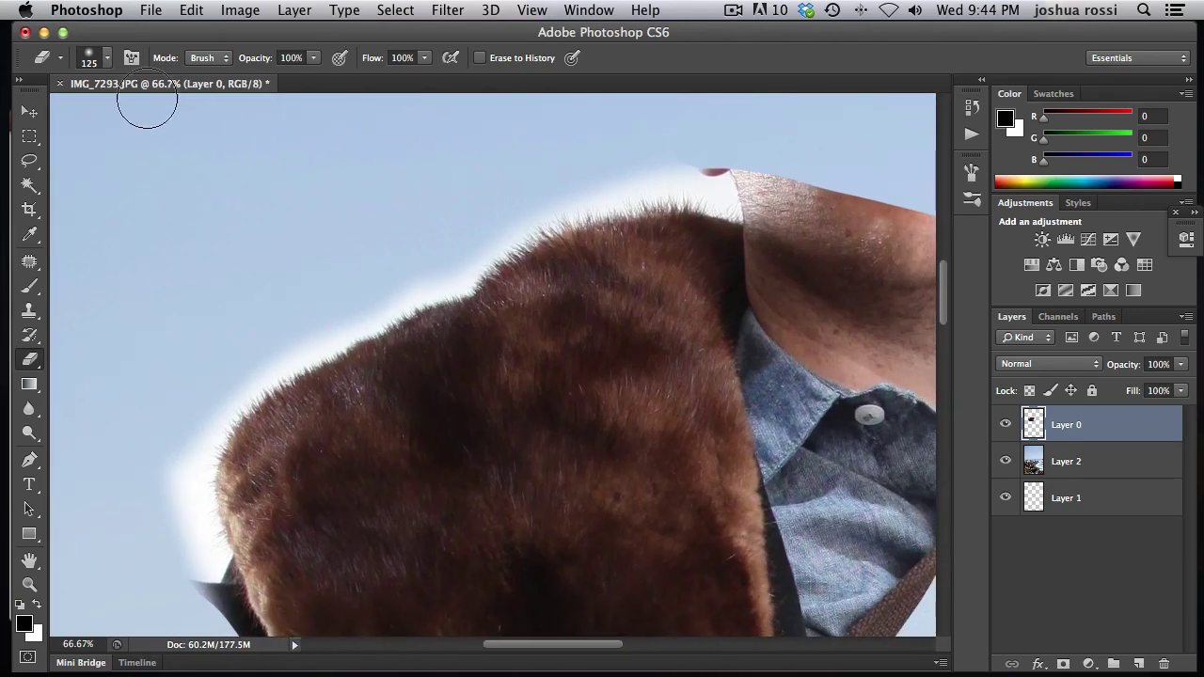
Step: Choose the 198 grass-shaped brush from the Brush Preset picker for the eraser
click(107, 59)
drag(322, 188, 308, 410)
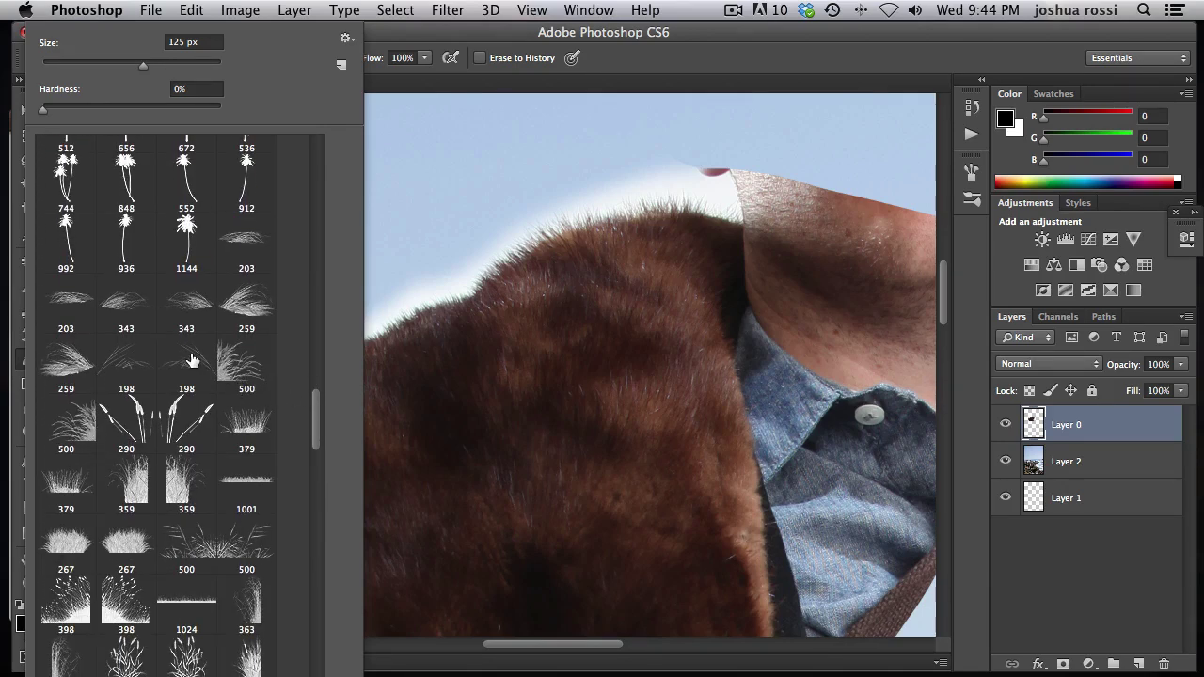
click(191, 359)
key(Return)
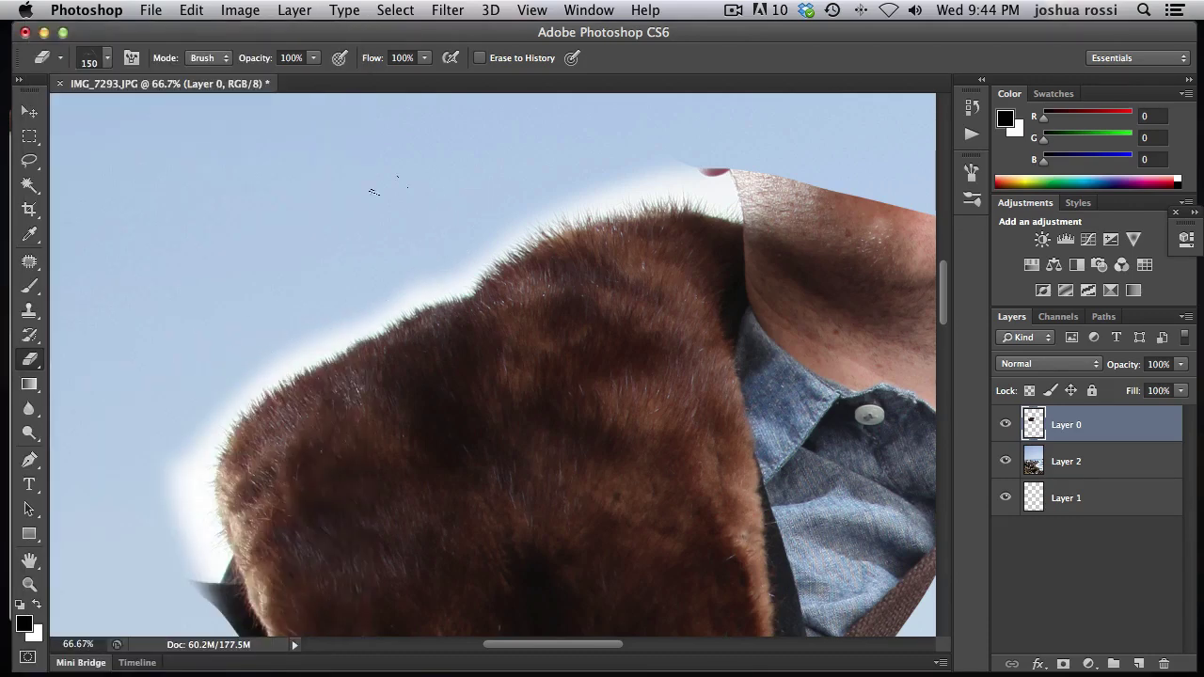
Step: Rotate the grass brush tip angle in the Brush panel, then close the panel
click(589, 10)
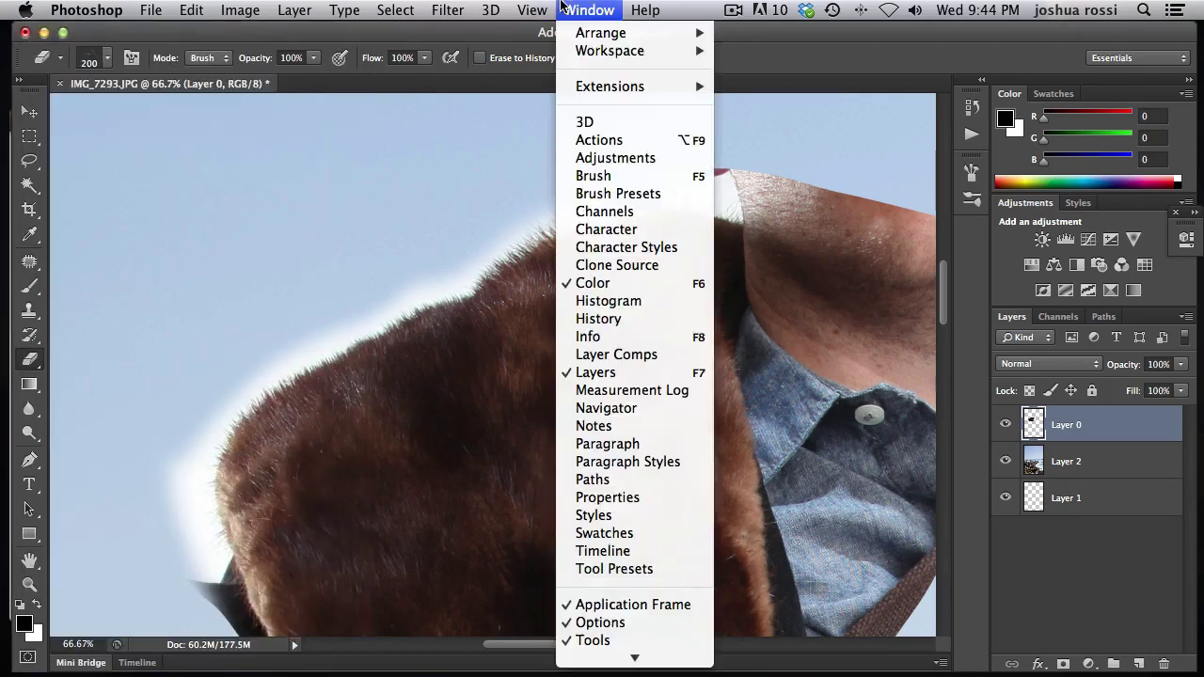
click(625, 177)
mouse_move(932, 395)
mouse_down()
mouse_move(908, 421)
mouse_move(934, 406)
mouse_move(926, 374)
mouse_move(899, 366)
mouse_move(882, 381)
mouse_up()
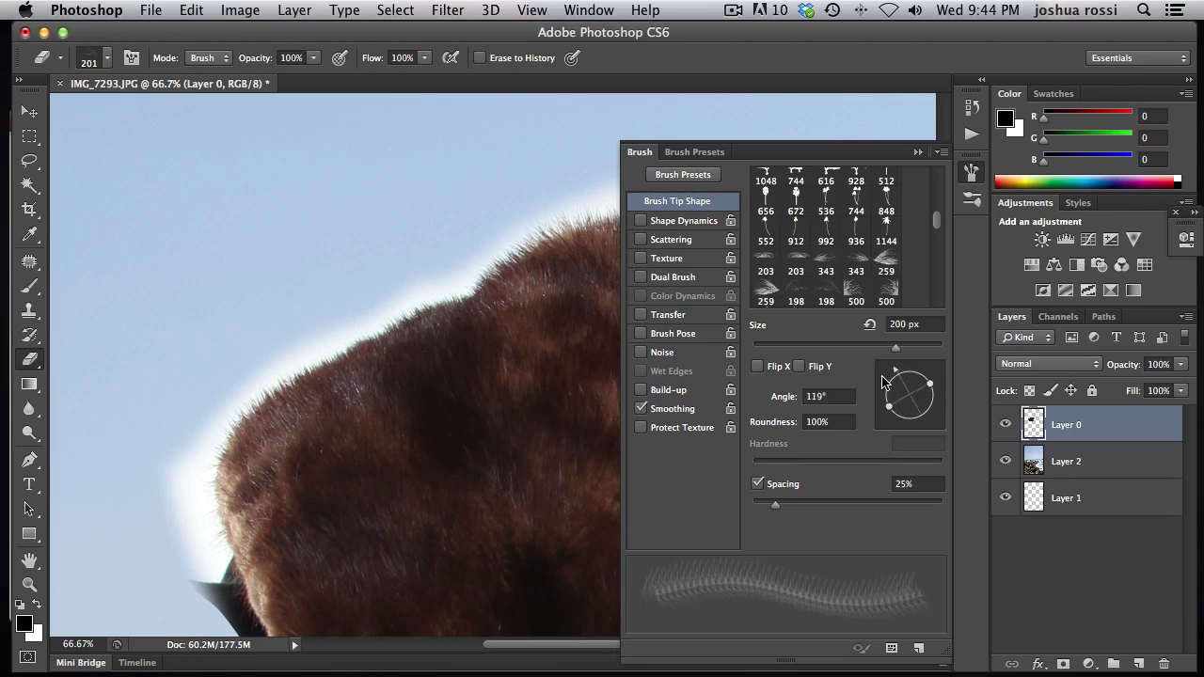
click(918, 151)
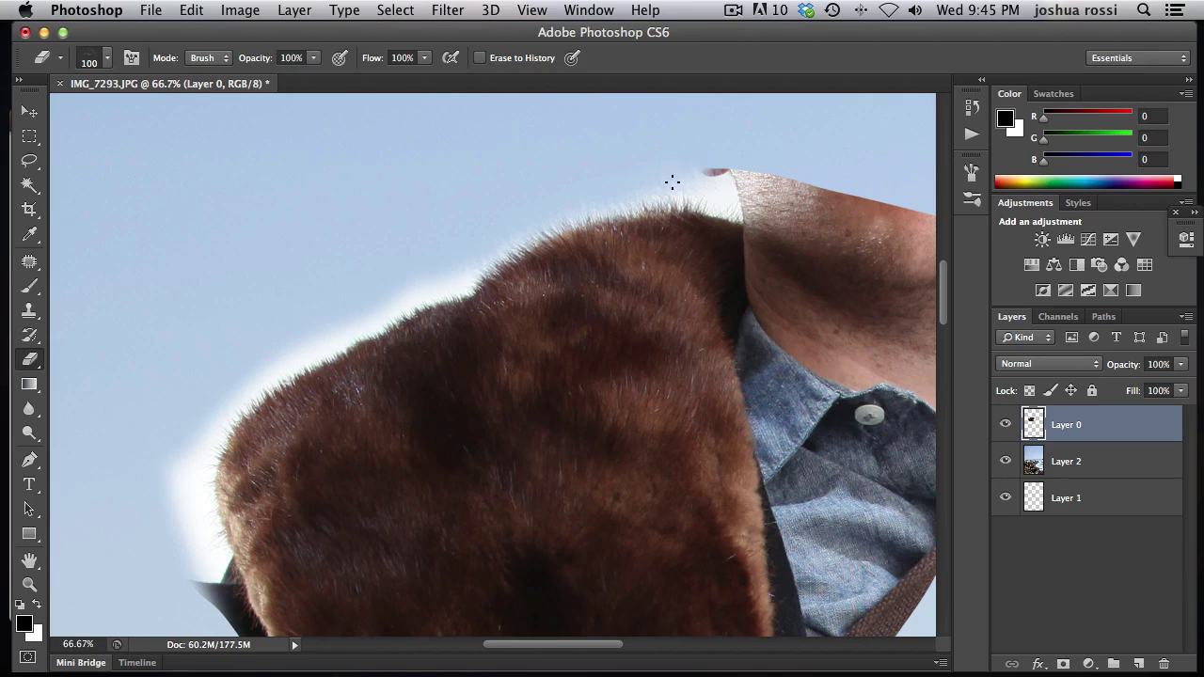
Step: Erase grass-shaped strands down into the neck and along the fur's top edge
mouse_move(795, 202)
mouse_down()
mouse_move(839, 210)
mouse_move(828, 223)
mouse_move(846, 252)
mouse_up()
mouse_move(847, 253)
mouse_down()
mouse_move(805, 286)
mouse_move(842, 295)
mouse_move(844, 284)
mouse_move(844, 299)
mouse_move(781, 316)
mouse_move(786, 304)
mouse_move(805, 317)
mouse_move(859, 299)
mouse_move(890, 274)
mouse_move(838, 219)
mouse_up()
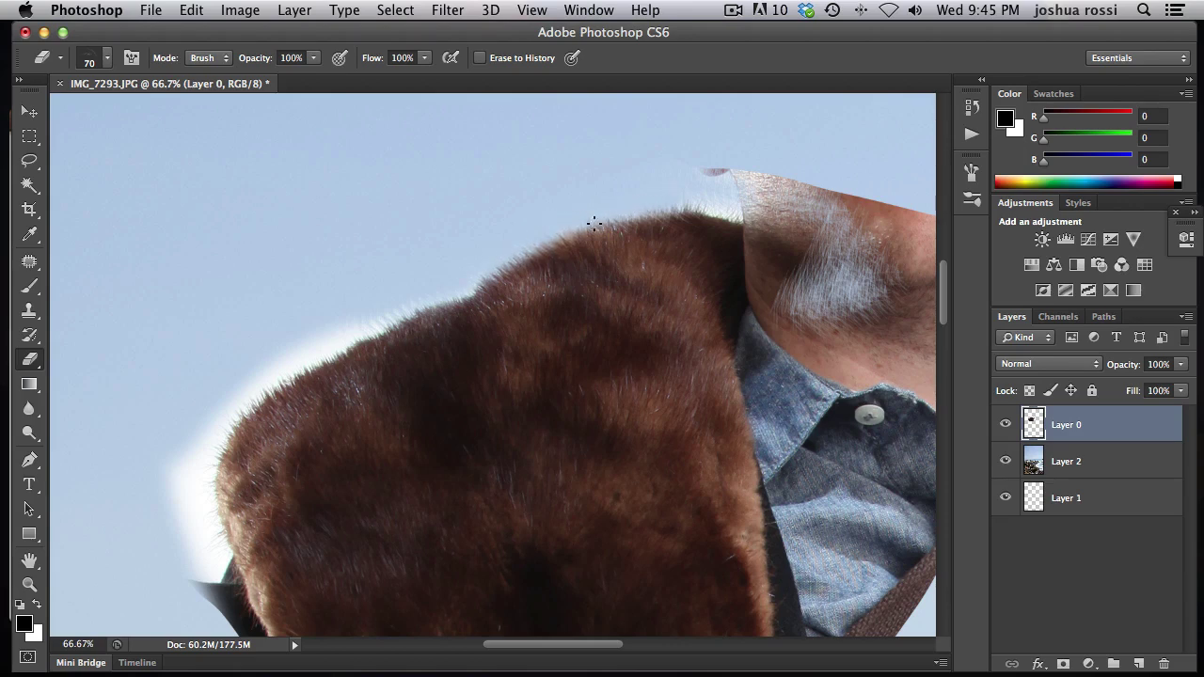
mouse_move(605, 222)
mouse_down()
mouse_move(559, 231)
mouse_move(636, 213)
mouse_up()
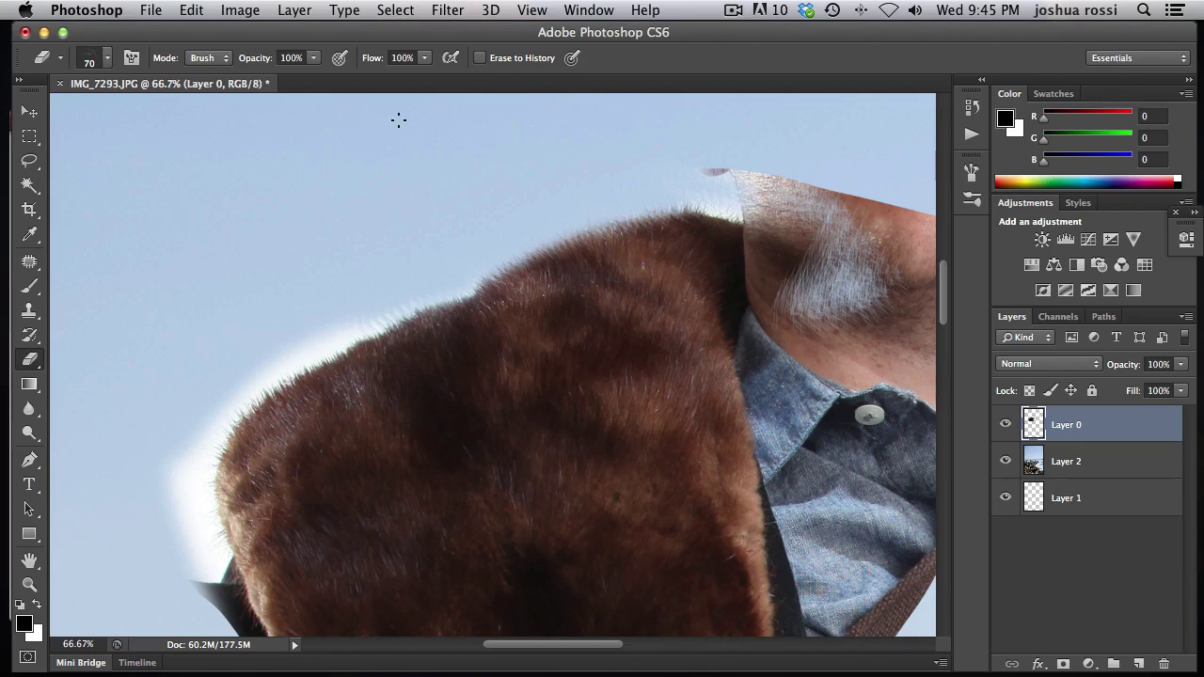
Step: Select the Clone Stamp Tool and give it the 198 grass brush at 30% opacity
key(s)
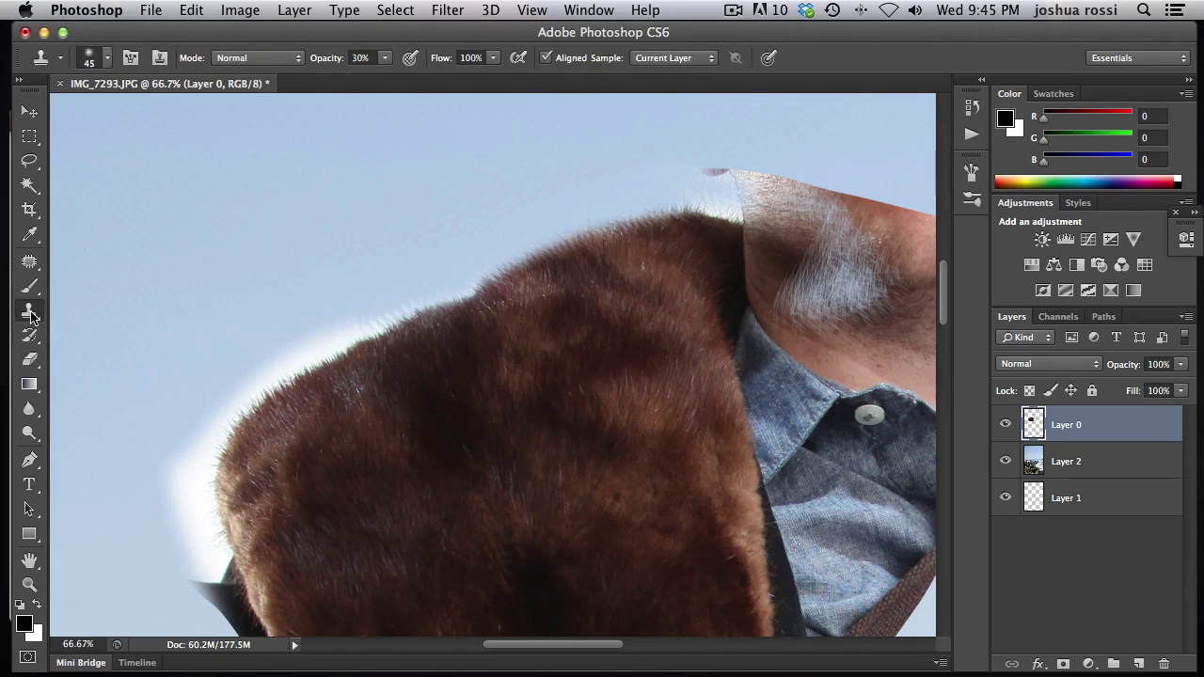
right_click(36, 312)
click(79, 310)
click(107, 58)
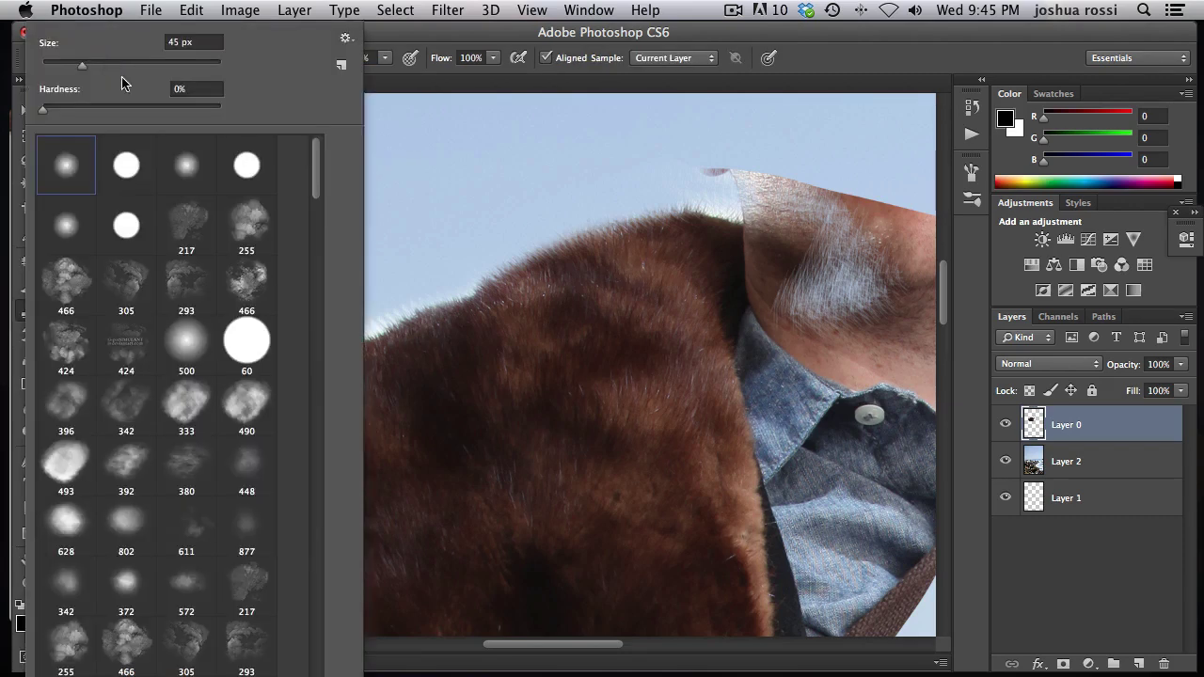
mouse_move(316, 203)
mouse_down()
mouse_move(303, 395)
mouse_move(315, 464)
mouse_move(282, 457)
mouse_move(318, 428)
mouse_move(317, 412)
mouse_up()
double_click(189, 333)
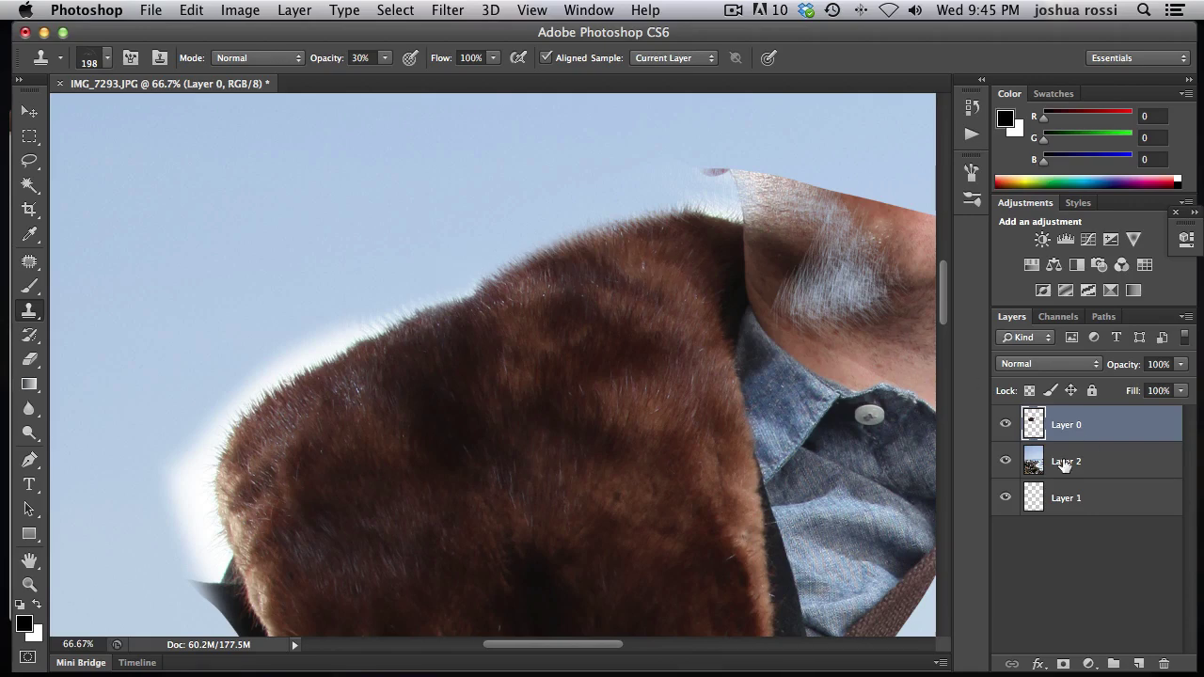
Step: Add a new layer named 'fur' directly above Layer 2, then reselect Layer 0
click(1006, 428)
click(1006, 428)
click(1034, 466)
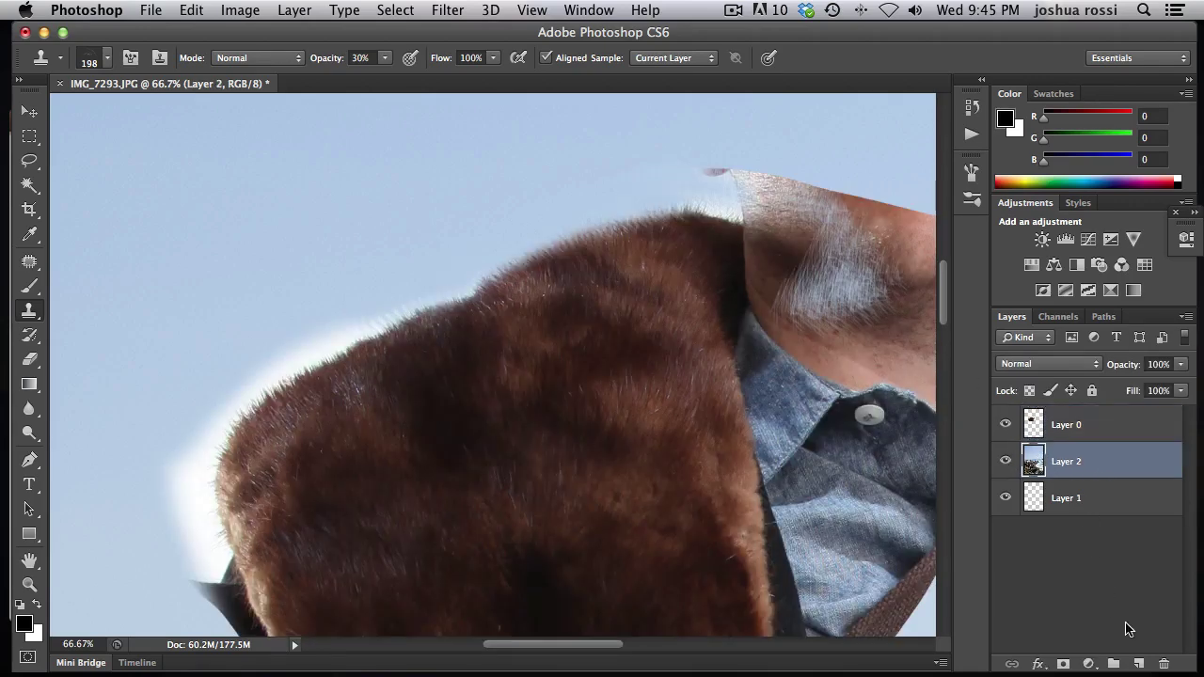
click(1138, 664)
double_click(1068, 460)
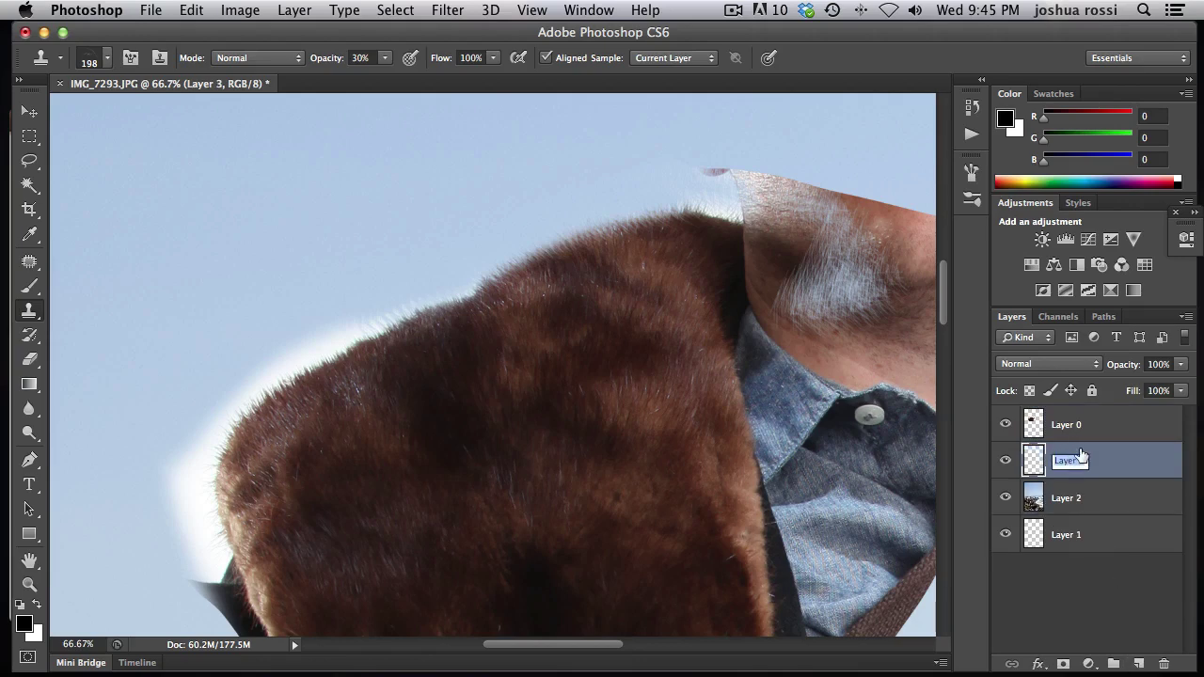
text(rur)
key(Return)
click(1063, 420)
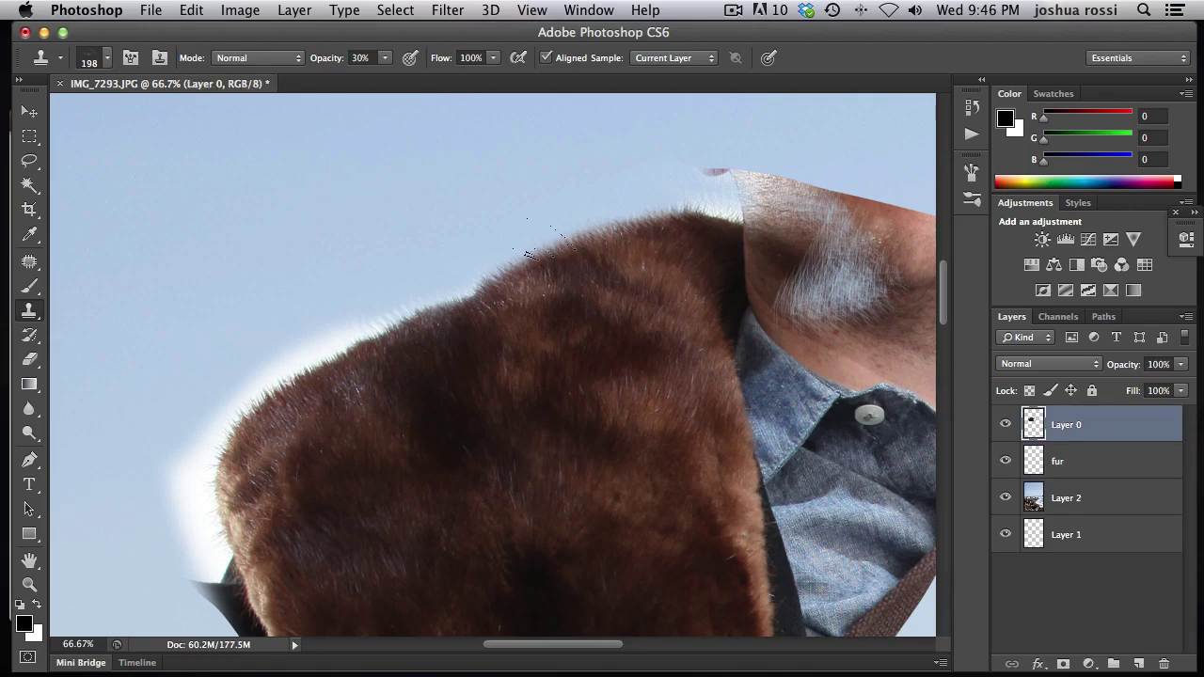
click(1037, 461)
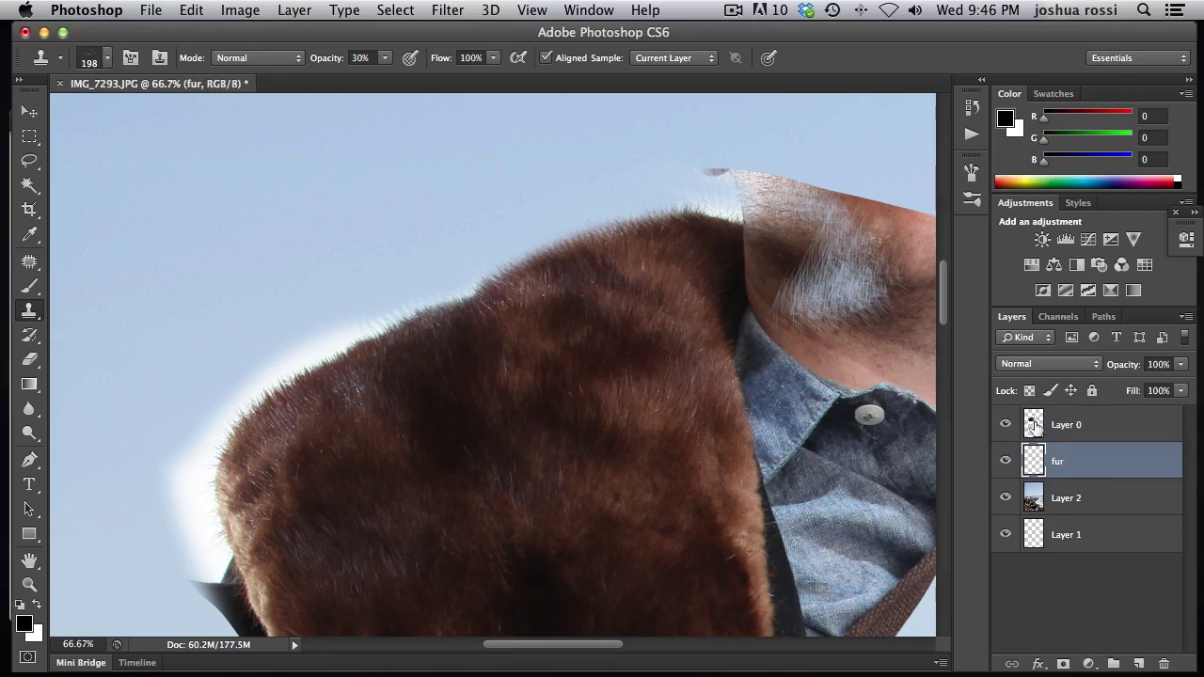
click(1034, 424)
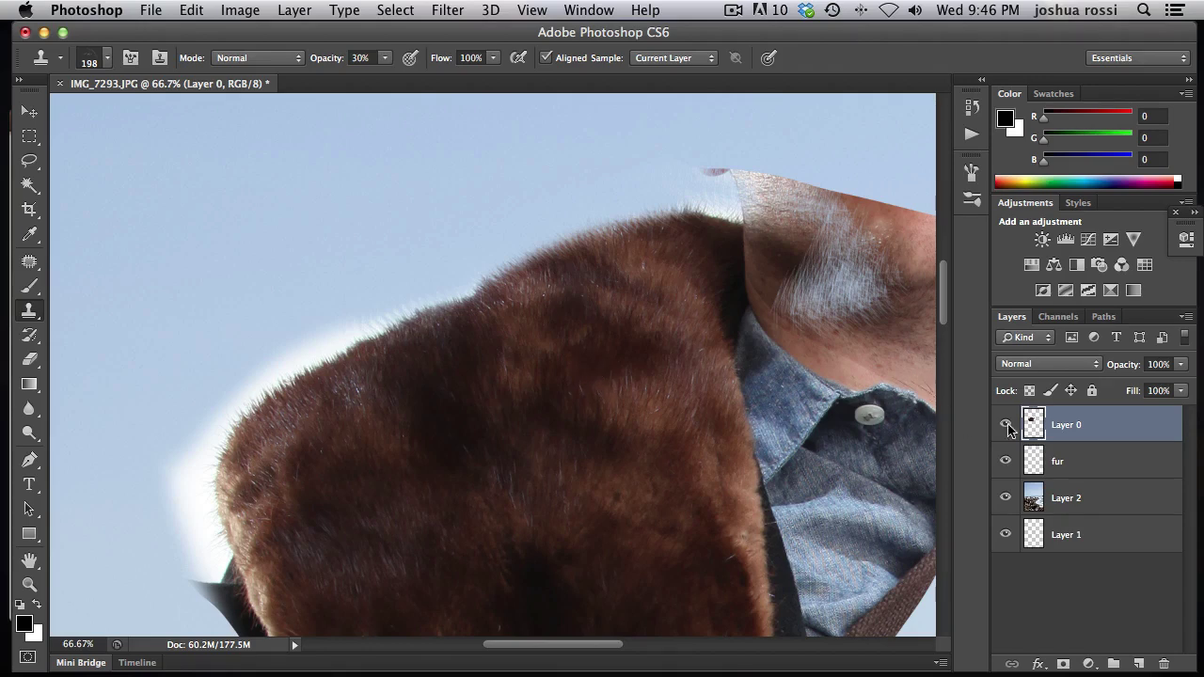
Step: Target the fur layer, set clone opacity to 100%, and stamp the first fur strokes along the collar
click(1042, 461)
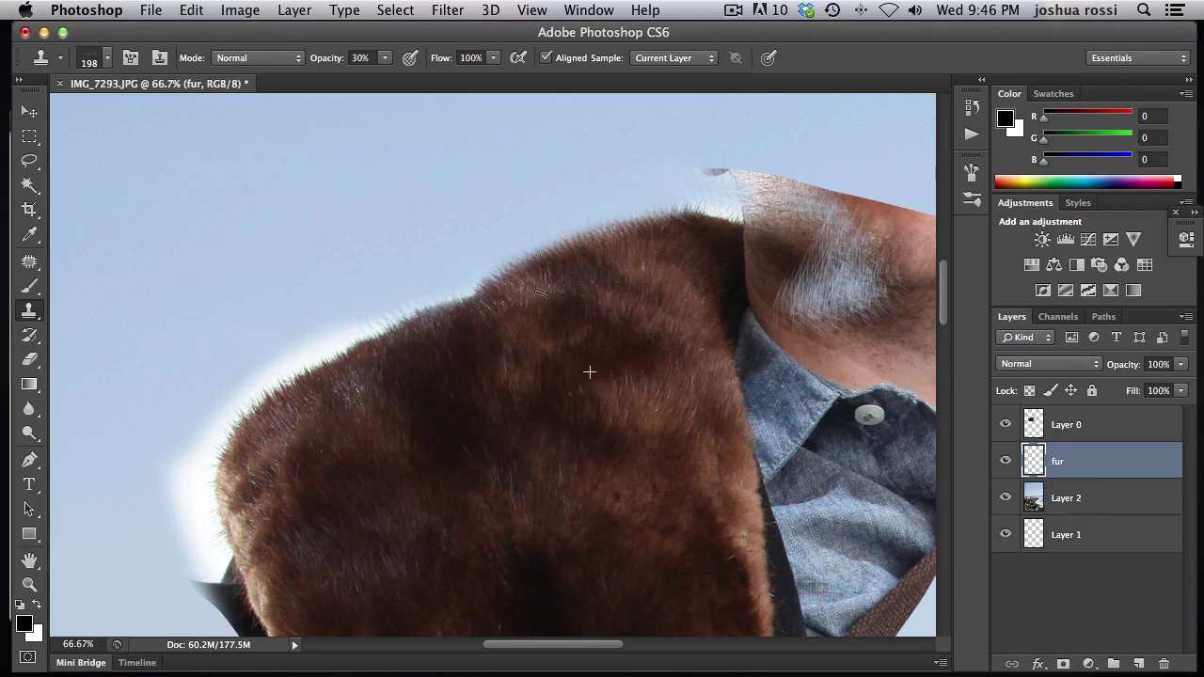
drag(384, 62, 478, 82)
drag(530, 299, 526, 303)
drag(598, 280, 597, 294)
Step: Open the Brush panel, rotate the tip to -40°, and dock the panel
click(588, 11)
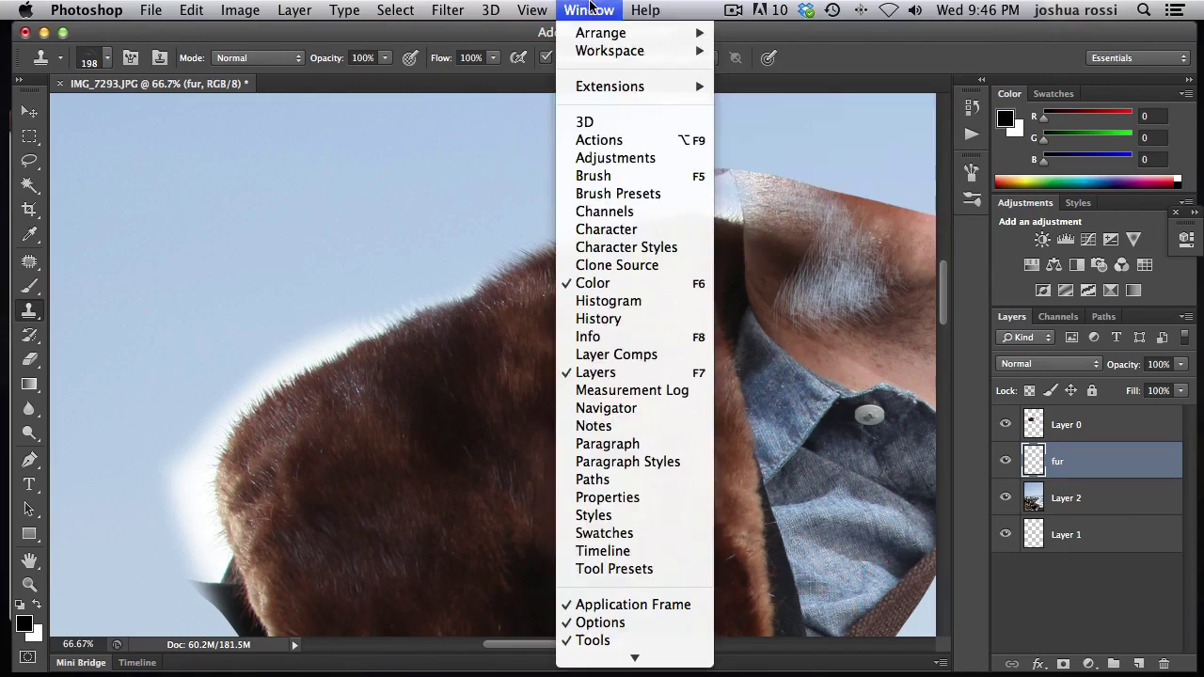
click(616, 177)
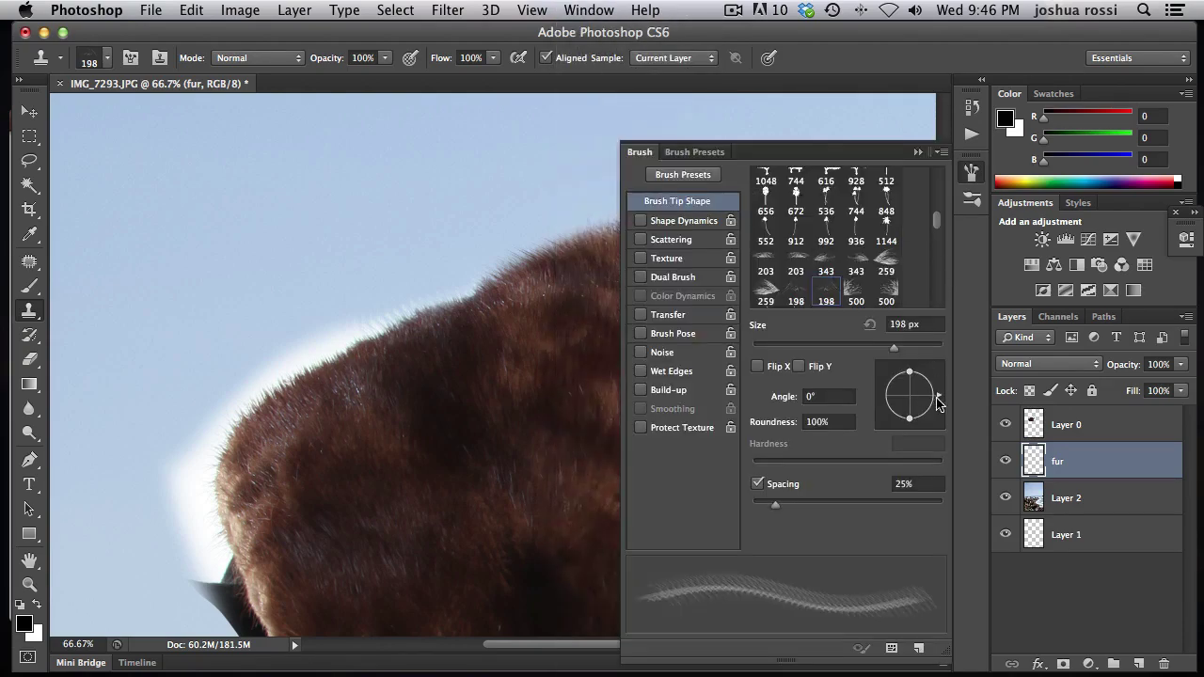
drag(927, 402, 928, 415)
drag(818, 152, 991, 184)
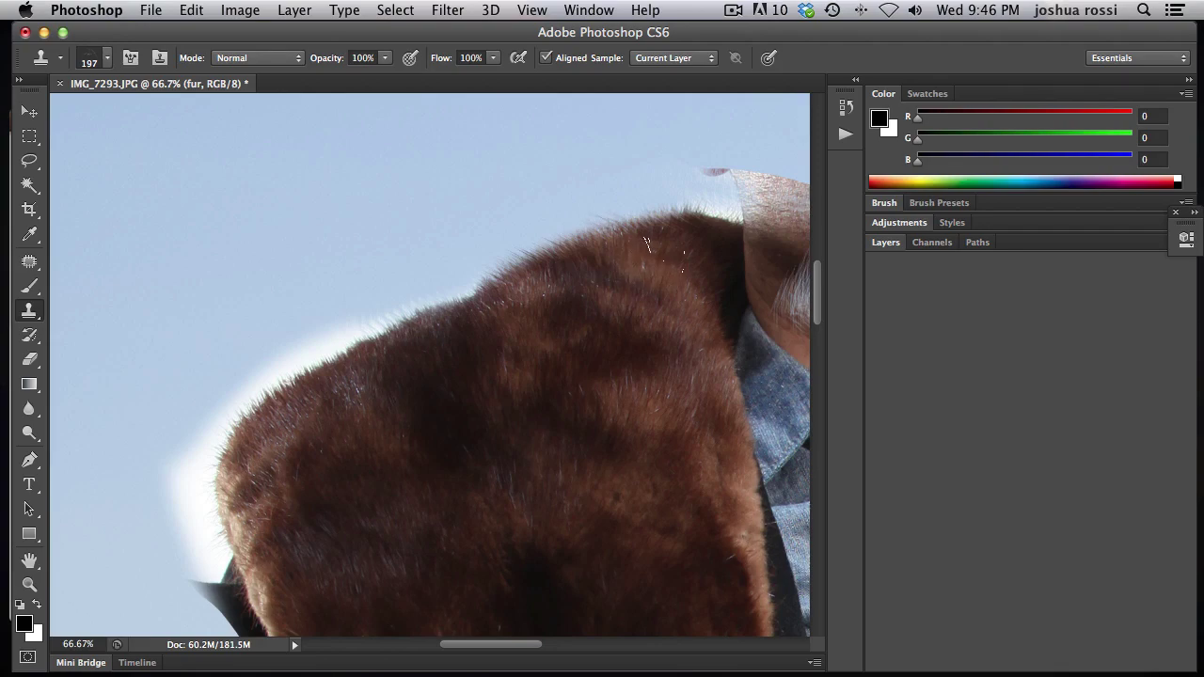
Step: Float the Brush panel beside the canvas and set the tip to -111° and 125 px
click(575, 11)
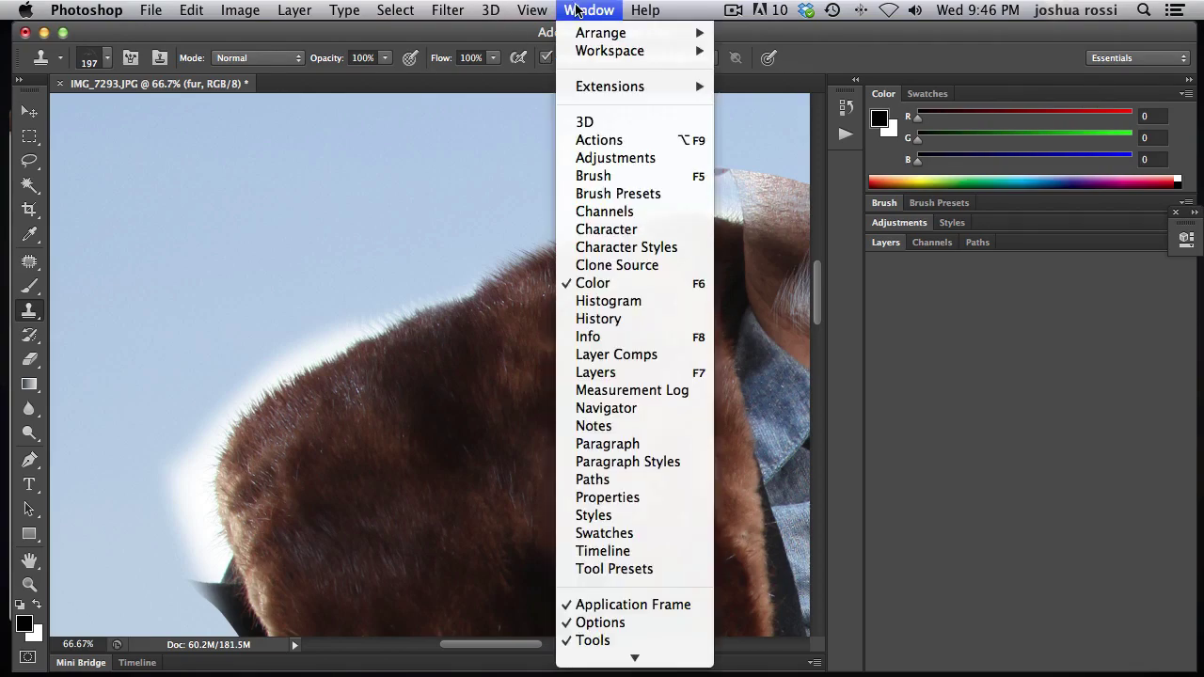
click(640, 177)
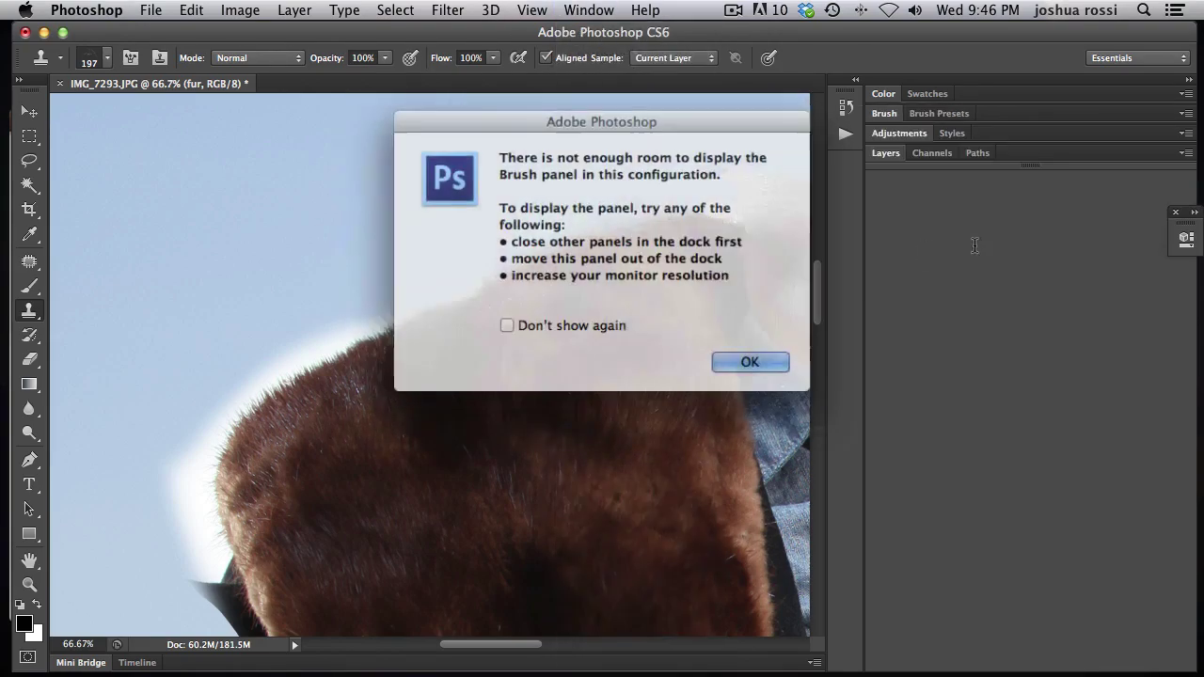
click(743, 357)
click(904, 116)
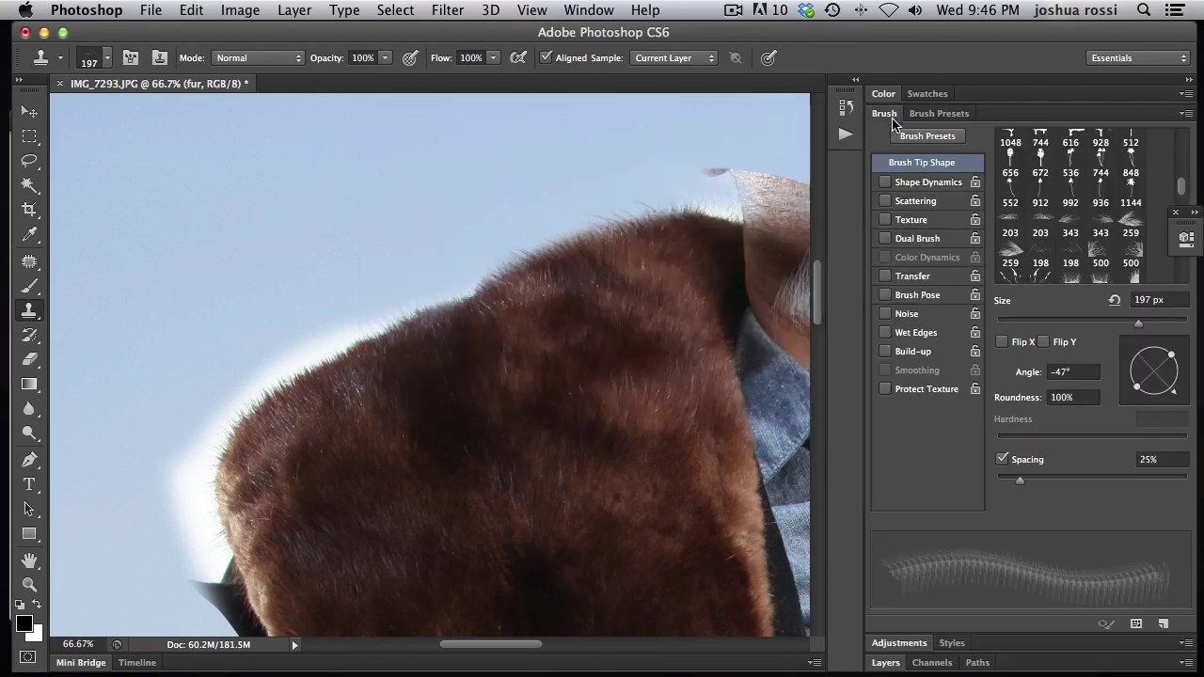
drag(884, 115, 113, 113)
drag(399, 381, 368, 380)
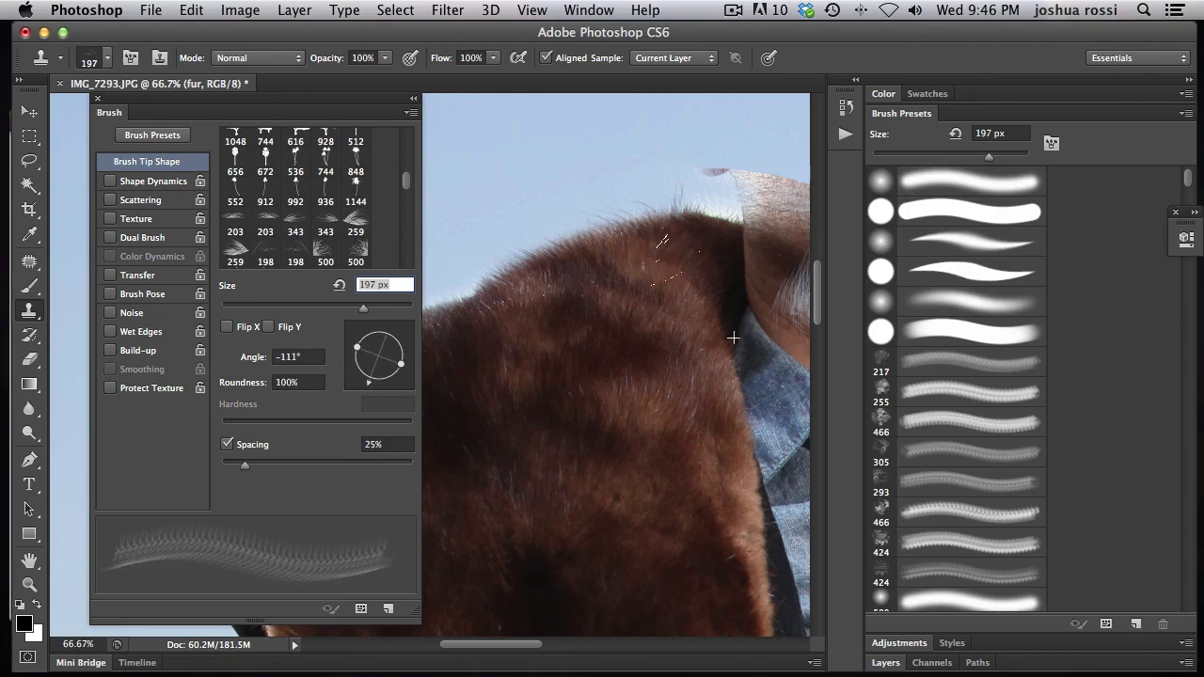
key(bracketleft)
key(bracketleft)
key(bracketleft)
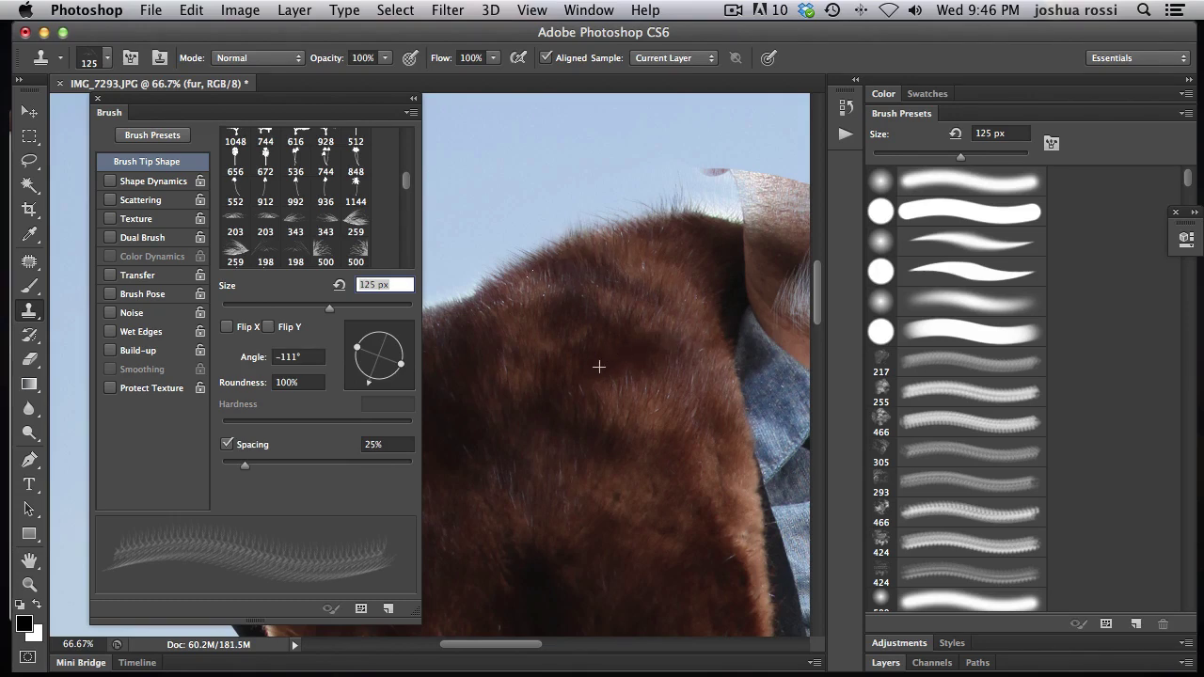
Step: Close the Brush panel and zoom out to the full fur-collar composite over the sea
click(98, 98)
key(super+minus)
key(super+minus)
key(super+minus)
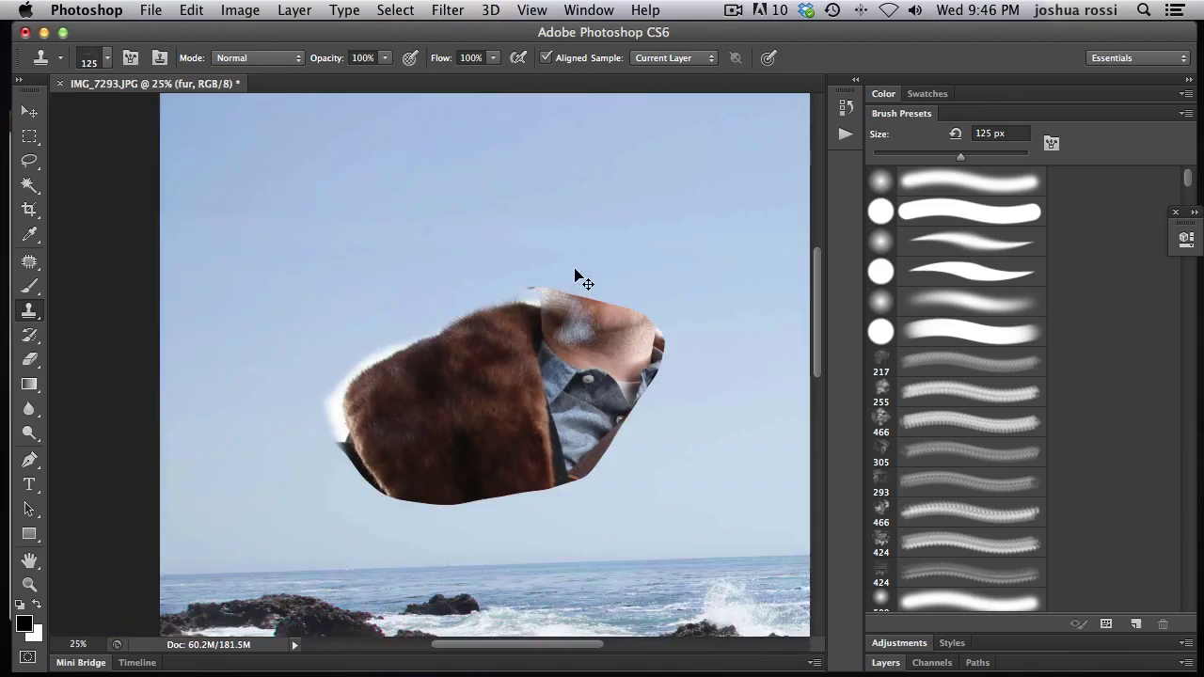
key(super+minus)
key(super+minus)
key(super+minus)
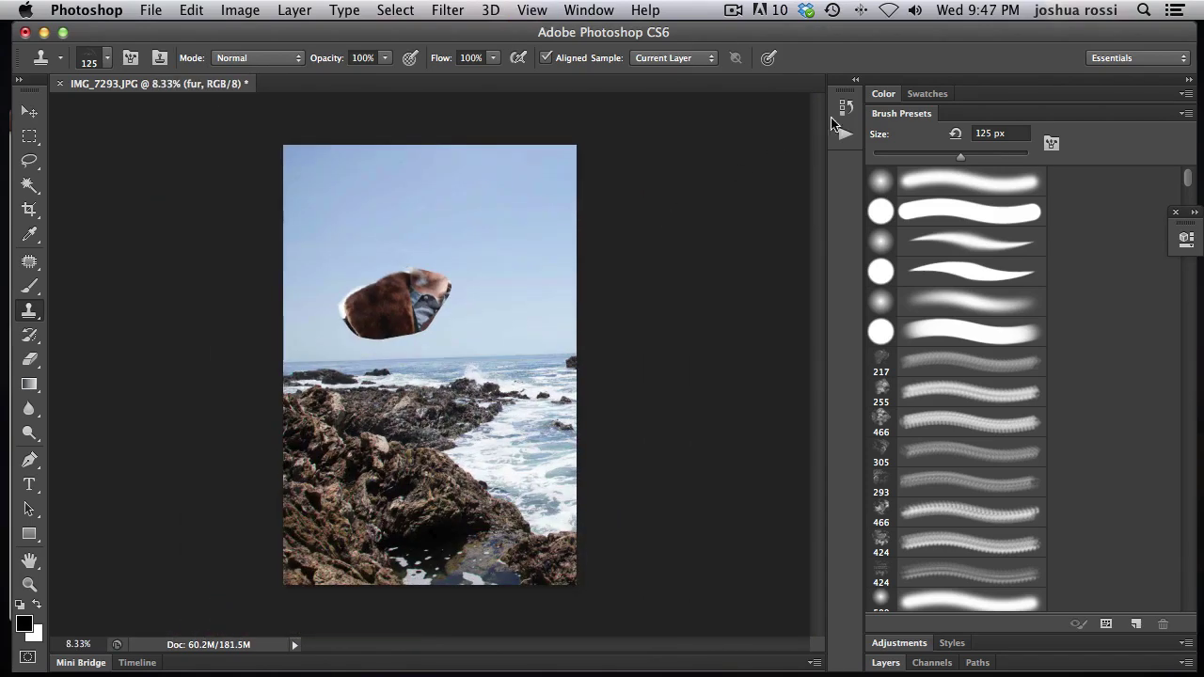